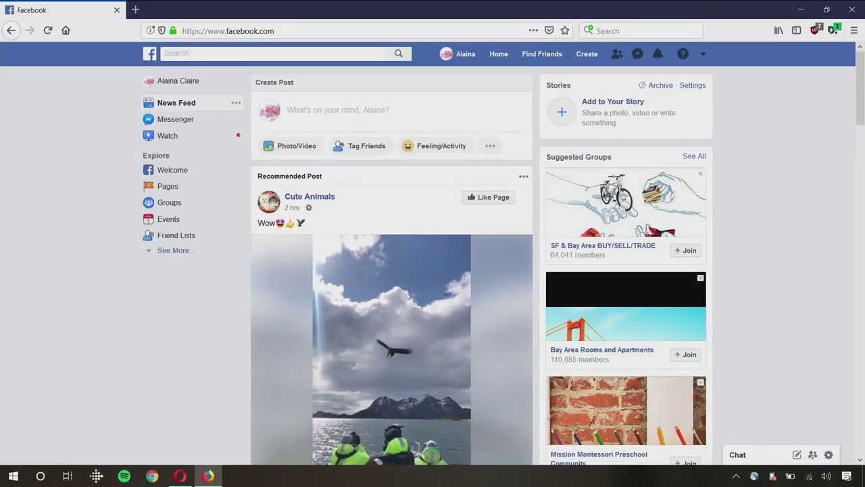
# - Search Google for 'social fixer' and go to the Social Fixer download page on socialfixer.com
pyautogui.hotkey('ctrl', 't')
pyautogui.write('social')
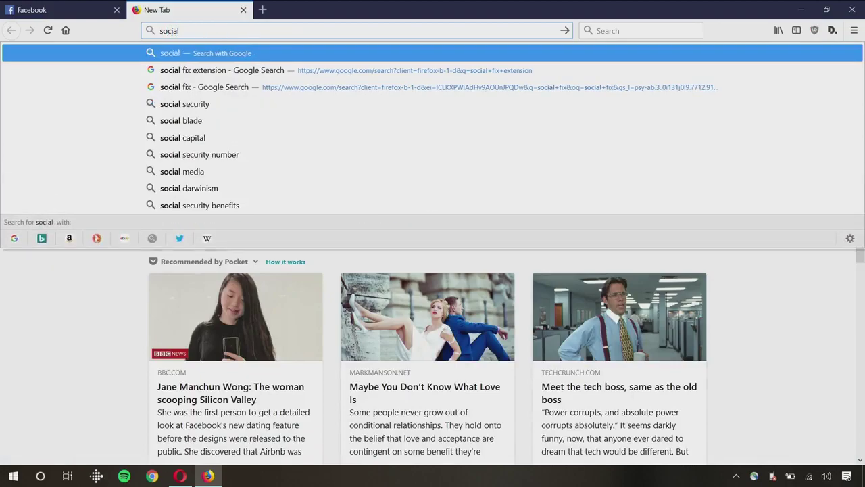
pyautogui.write(' fixer')
pyautogui.press('Return')
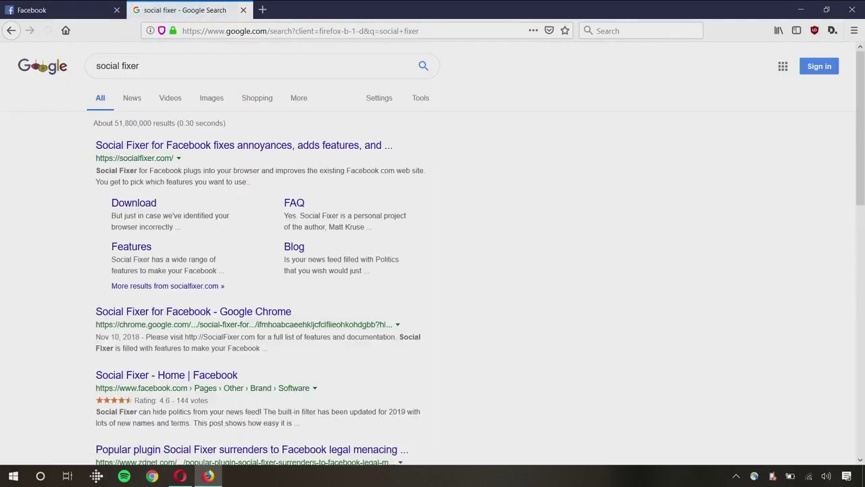
pyautogui.click(243, 144)
pyautogui.scroll(-3, 432, 264)
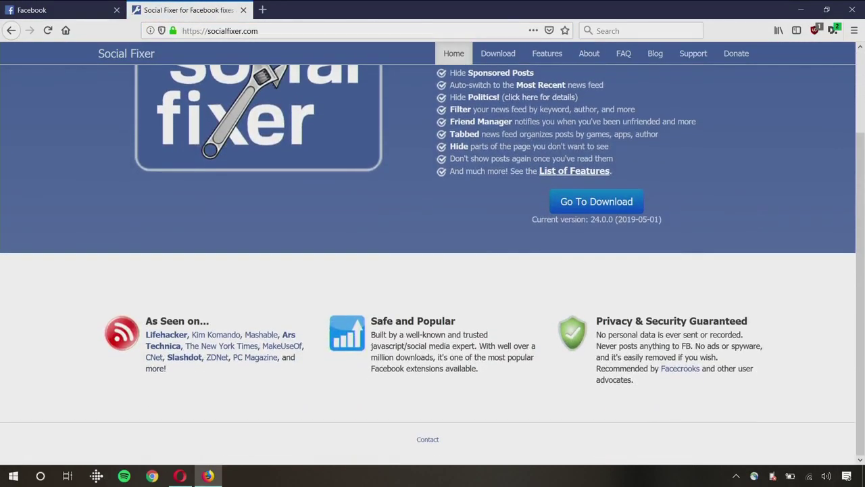
pyautogui.scroll(2, 432, 263)
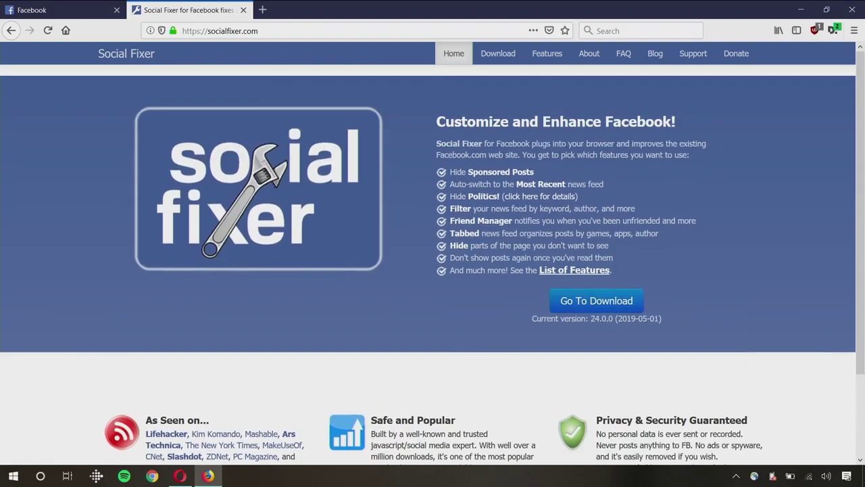
pyautogui.click(596, 300)
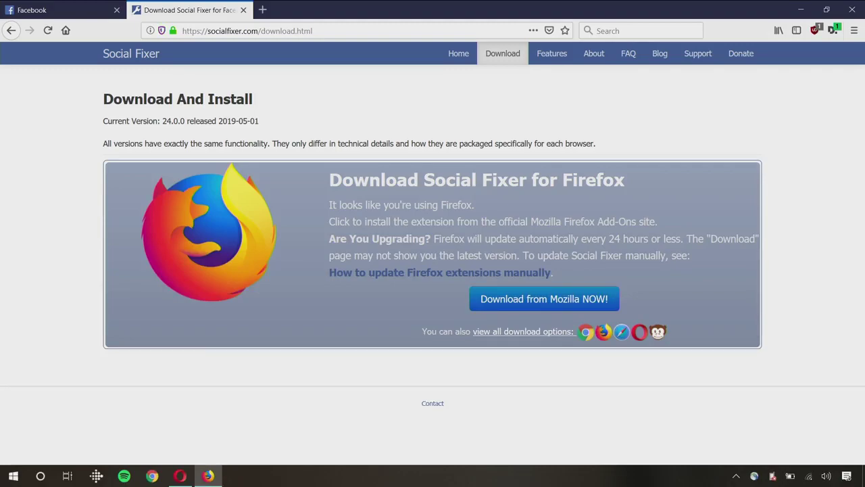
# - Show all download options and browse the browser list for Firefox's Mozilla download link
pyautogui.click(504, 332)
pyautogui.scroll(-10, 836, 305)
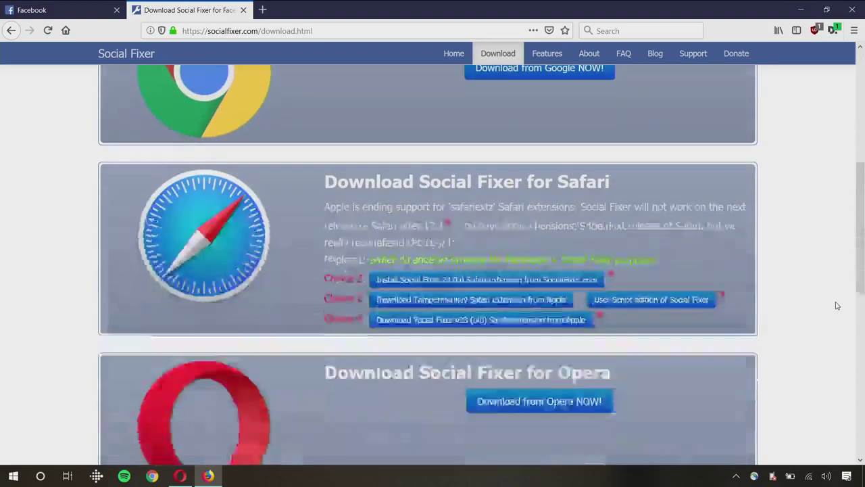
pyautogui.scroll(-2, 837, 305)
pyautogui.scroll(10, 836, 306)
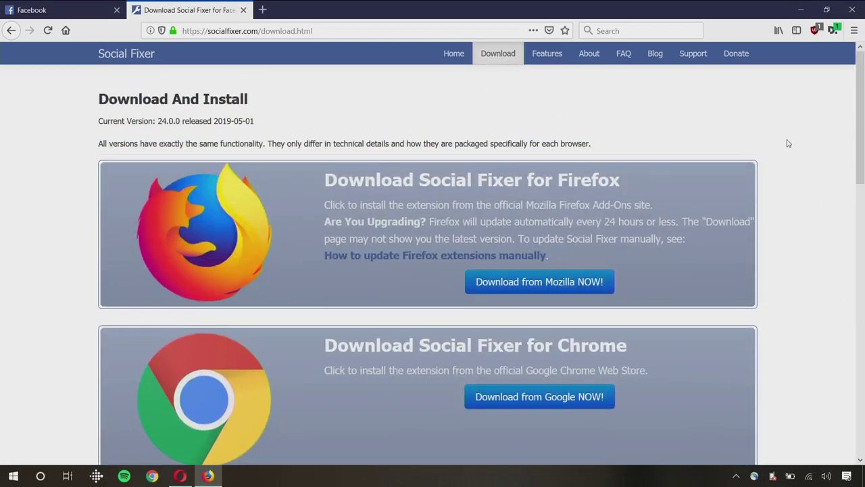
pyautogui.scroll(-2, 788, 144)
pyautogui.scroll(2, 788, 144)
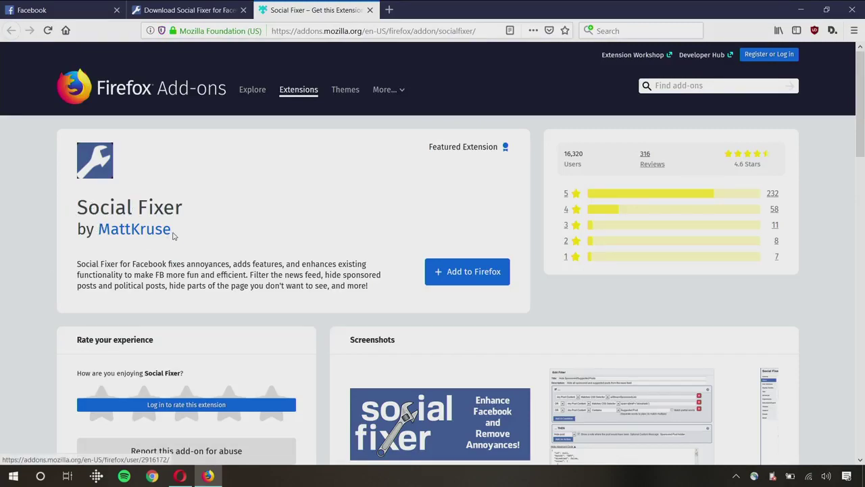
# - Add Social Fixer to Firefox, grant its permissions, and dismiss the added notice
pyautogui.click(467, 277)
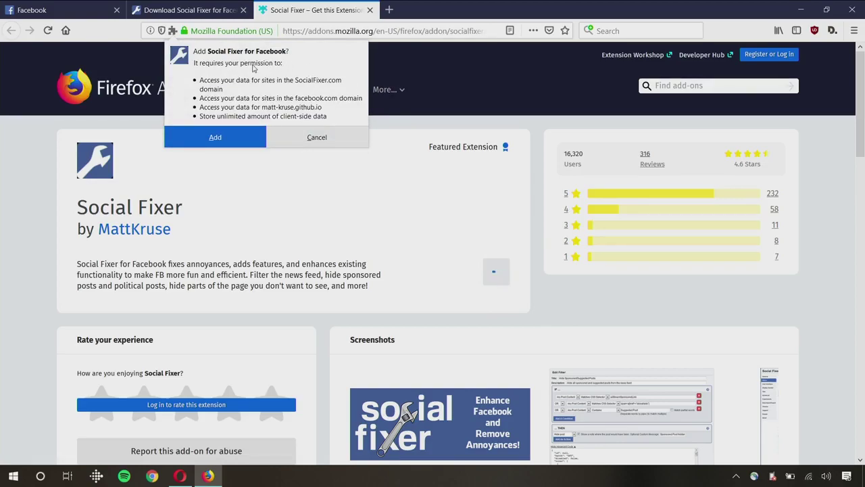
pyautogui.click(235, 139)
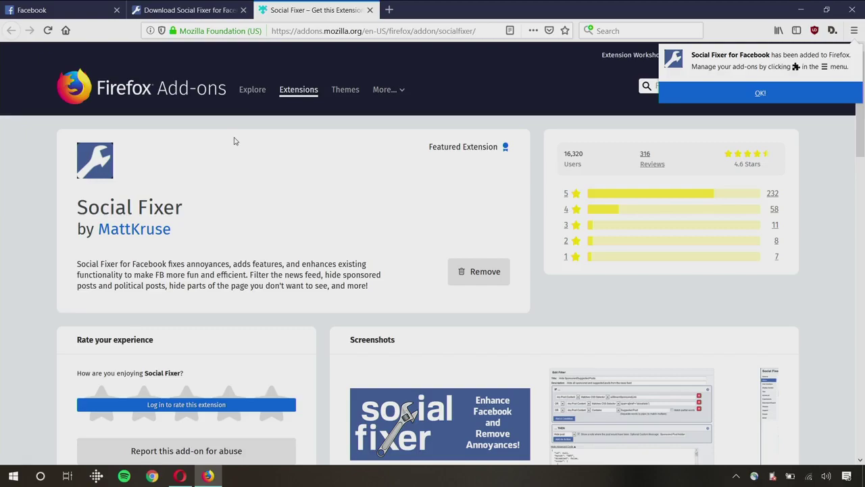
pyautogui.click(736, 103)
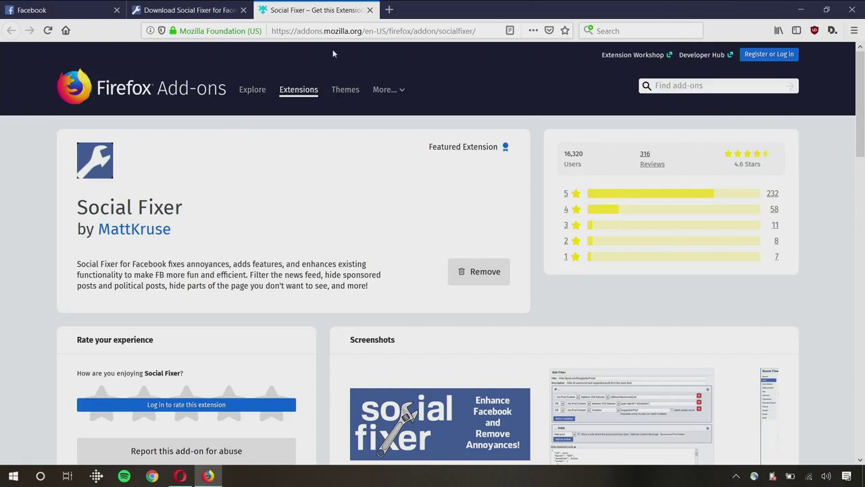
# - Return to the Facebook tab and open Social Fixer Options from its wrench menu
pyautogui.click(81, 10)
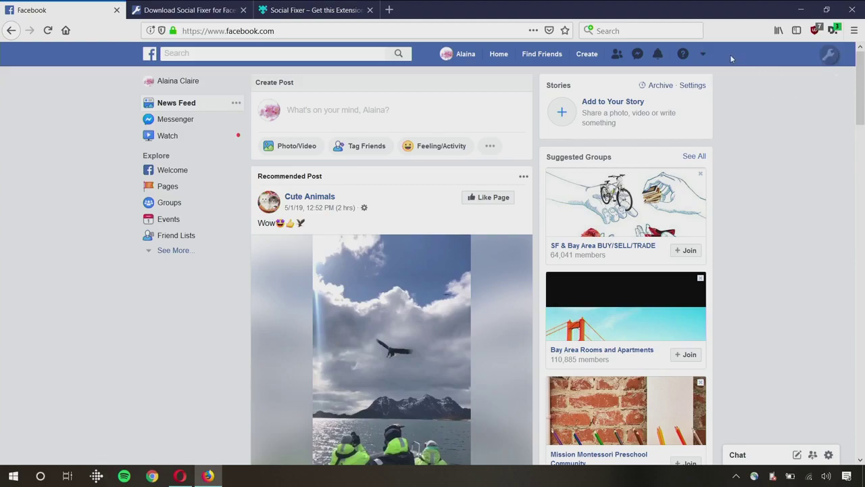
pyautogui.click(830, 54)
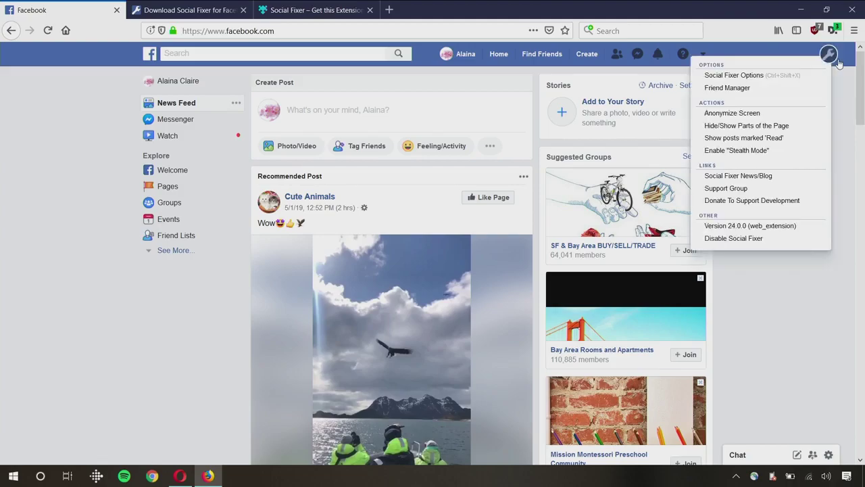
pyautogui.click(763, 81)
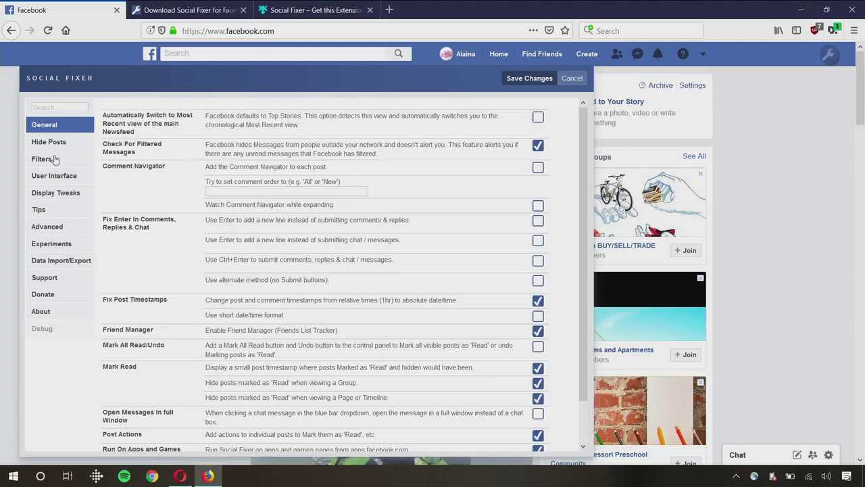
# - Under Filters, subscribe to 'Hide all posts about Game of Thrones' from Filter Subscriptions
pyautogui.click(55, 158)
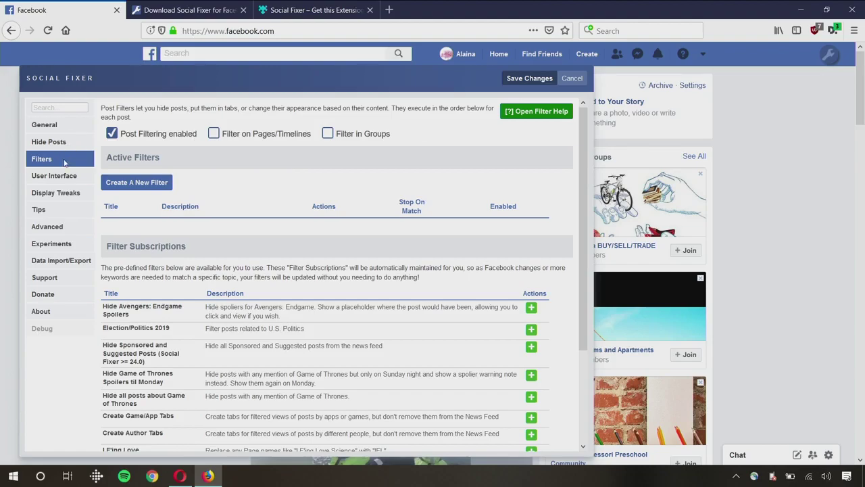
pyautogui.scroll(-3, 284, 280)
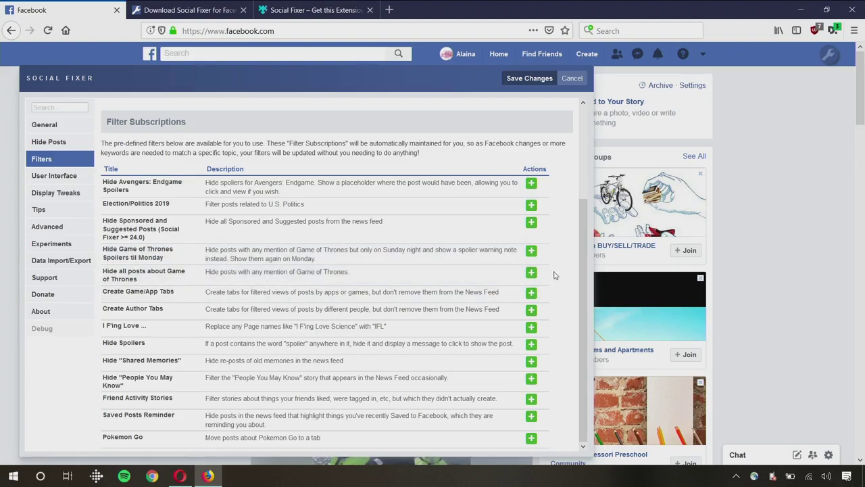
pyautogui.click(531, 273)
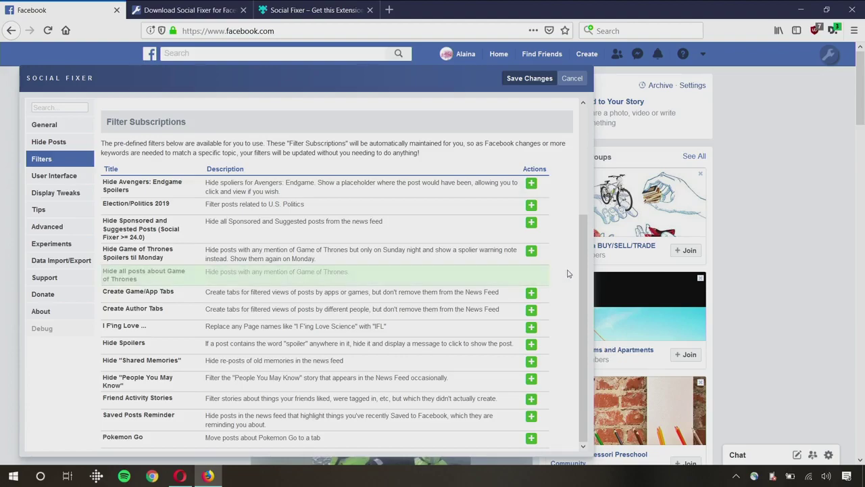
pyautogui.scroll(2, 571, 272)
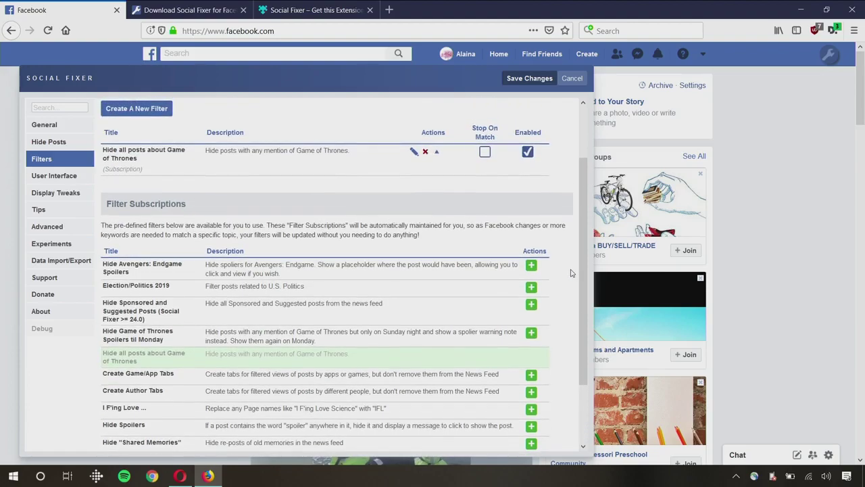
pyautogui.scroll(2, 570, 272)
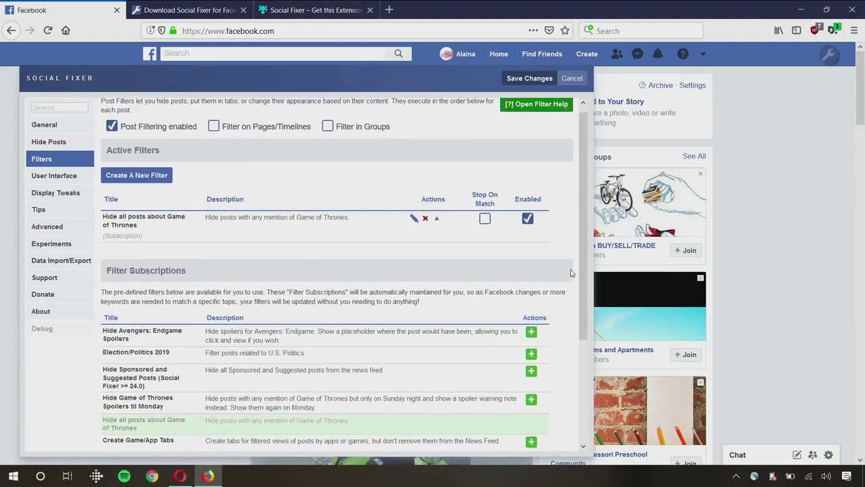
pyautogui.scroll(1, 570, 273)
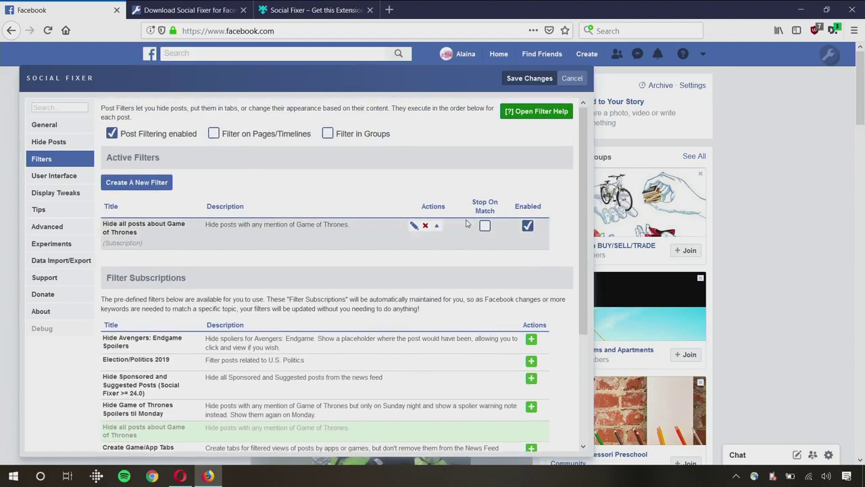
# - Review the subscribed Game of Thrones filter, then create a new blank custom filter
pyautogui.click(413, 229)
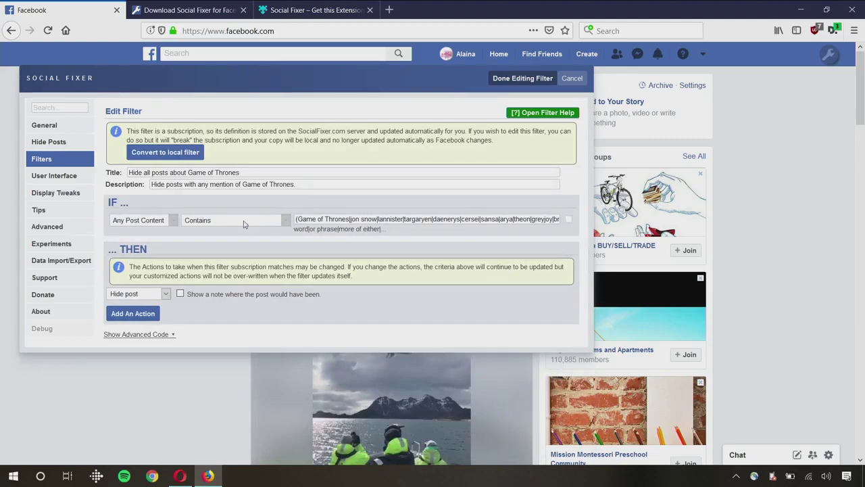
pyautogui.scroll(-2, 483, 225)
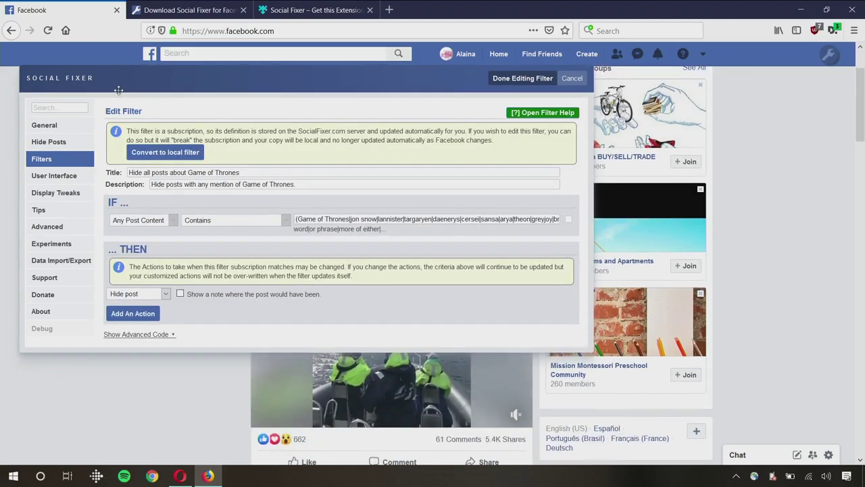
pyautogui.click(515, 80)
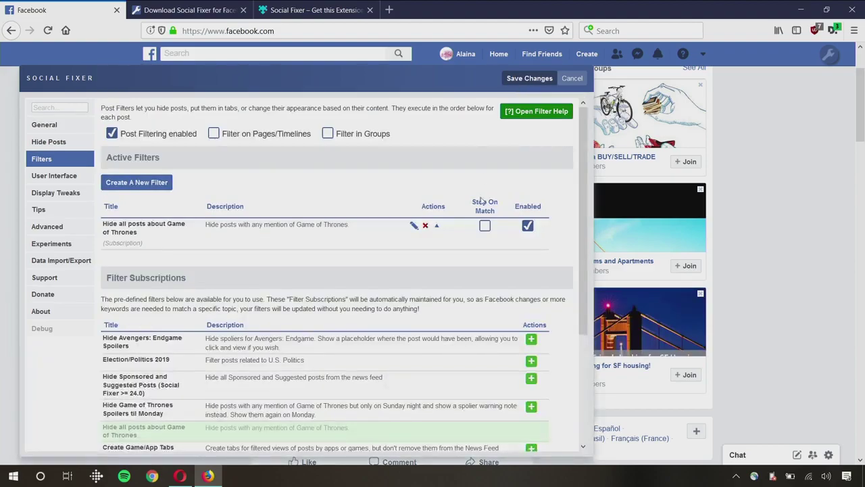
pyautogui.click(158, 182)
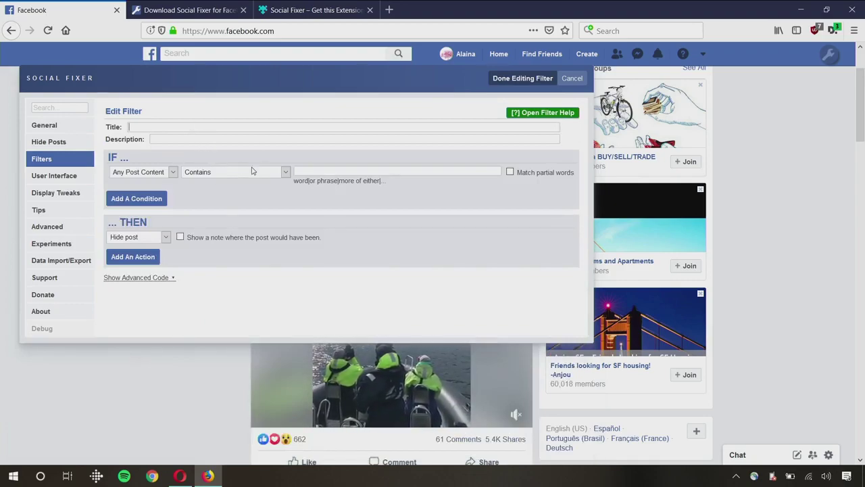
# - Set the filter keyword to 'GoT' and title it 'Game of Thrones filter'
pyautogui.click(304, 169)
pyautogui.write('GoT')
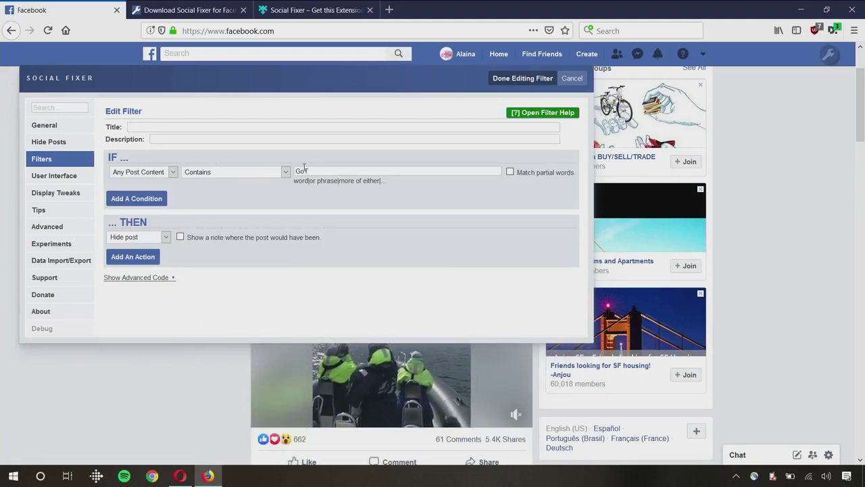
pyautogui.click(179, 126)
pyautogui.write('G')
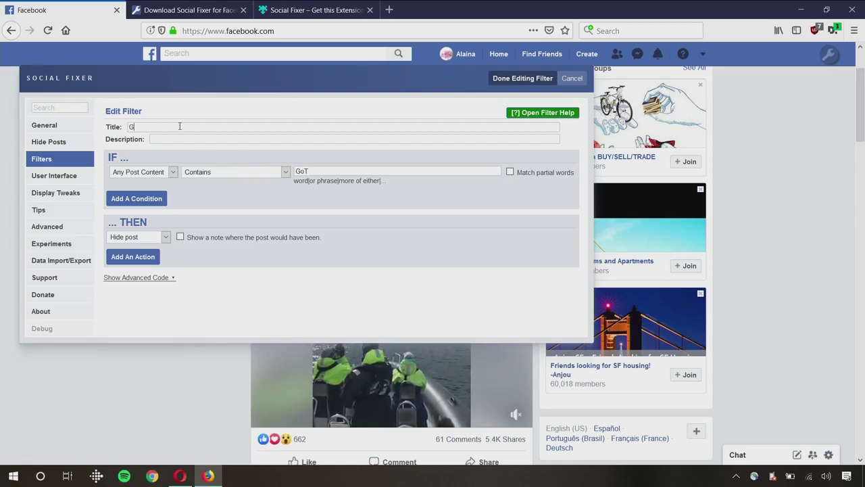
pyautogui.write('ame of THRON')
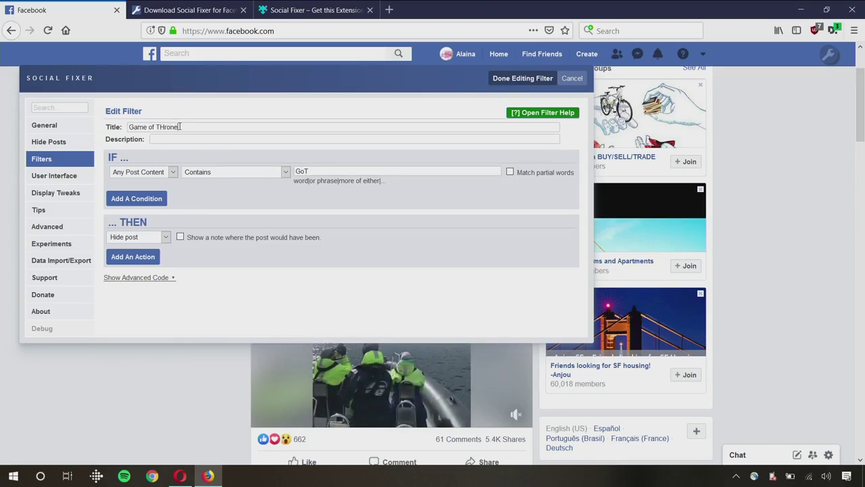
pyautogui.press('BackSpace')
pyautogui.press('BackSpace')
pyautogui.press('BackSpace')
pyautogui.write('rones')
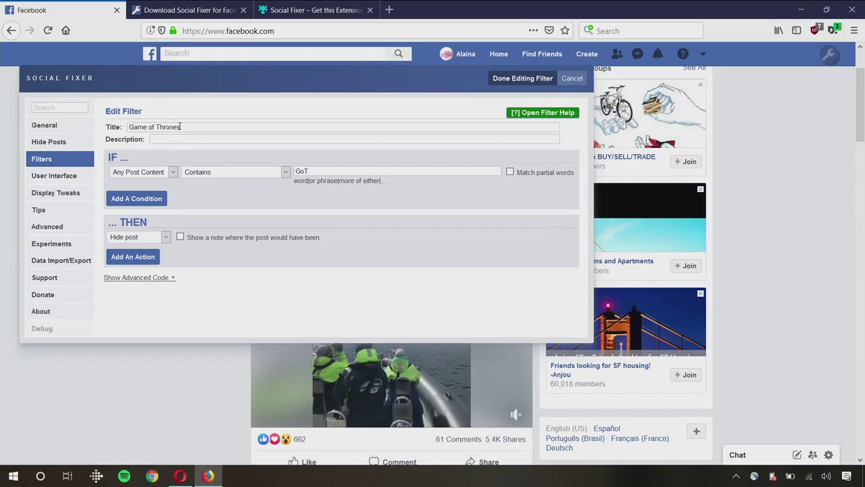
pyautogui.write(' filter')
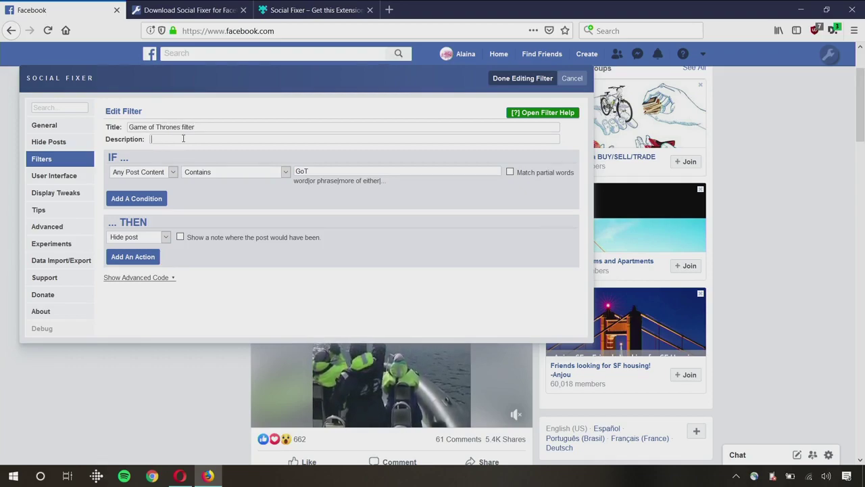
pyautogui.write('"GoT')
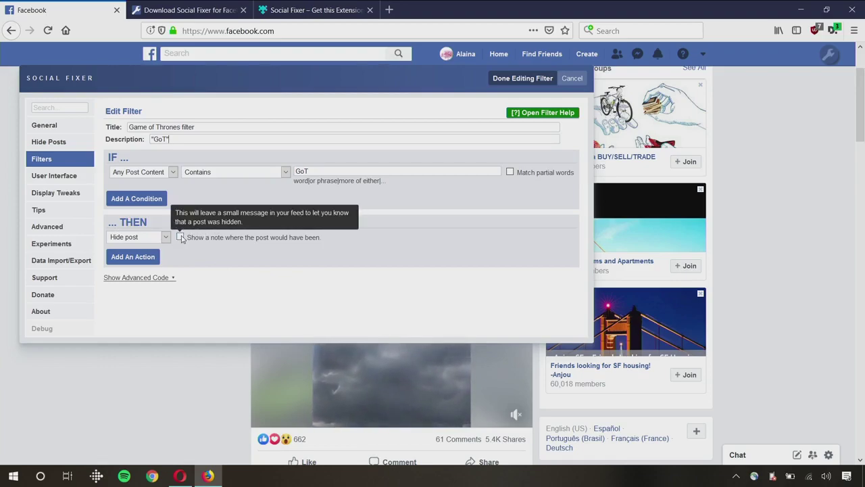
# - Show a note for hidden posts reading 'Game of Thrones potential spoiler'
pyautogui.click(180, 237)
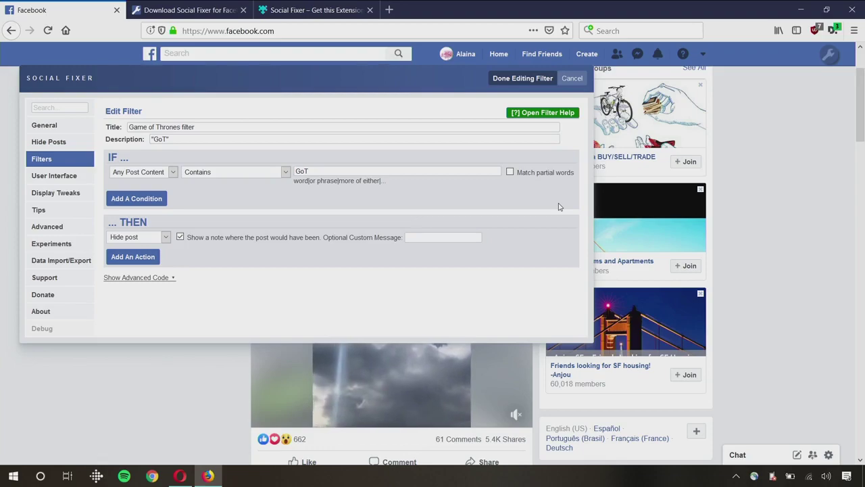
pyautogui.write('Game of THro')
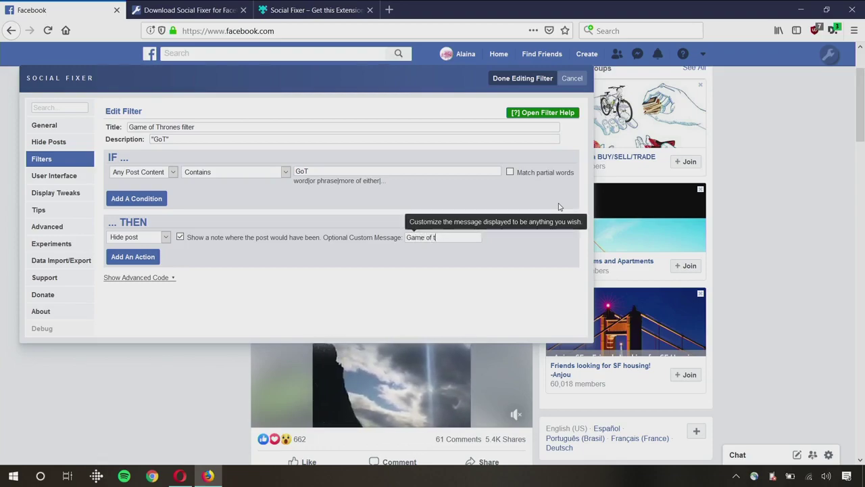
pyautogui.press('BackSpace')
pyautogui.press('BackSpace')
pyautogui.press('BackSpace')
pyautogui.write('hrones ')
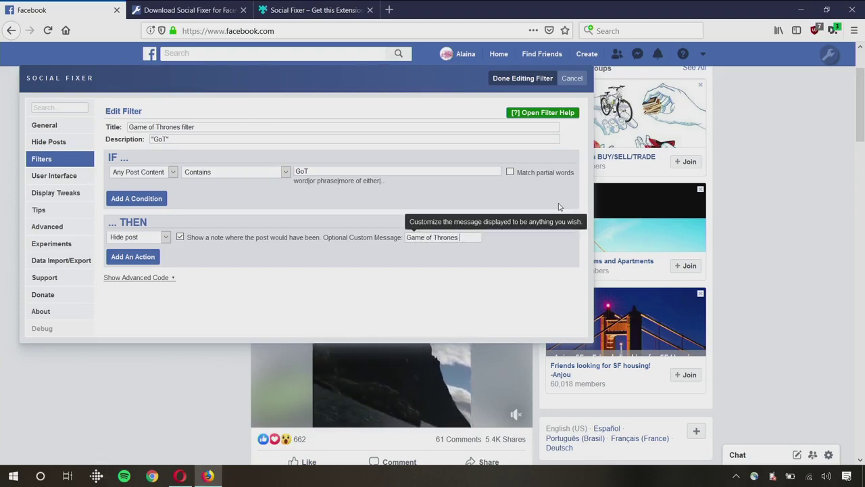
pyautogui.write('potential spoiler')
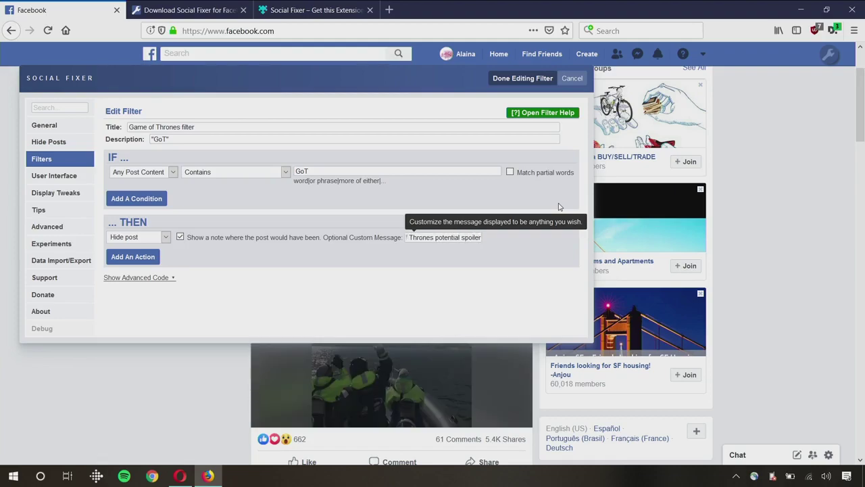
# - Keep the new filter, give the subscribed filter a 'Game of Thrones post hidden' note, and save
pyautogui.click(520, 80)
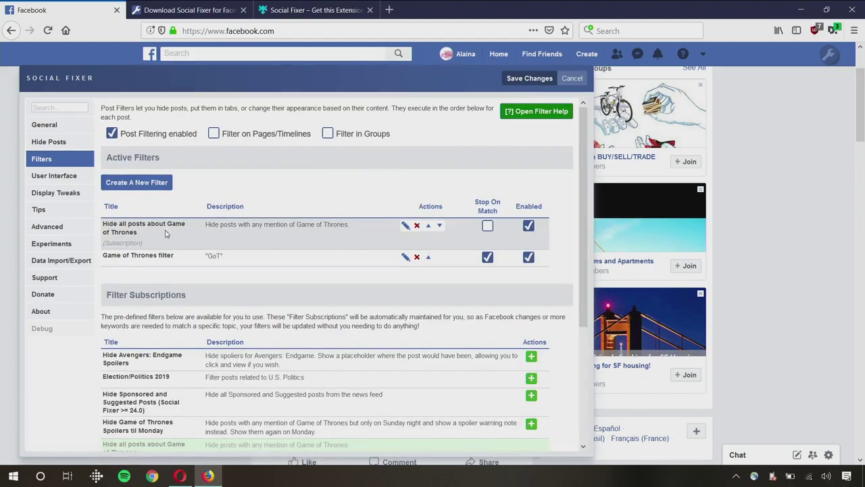
pyautogui.click(406, 226)
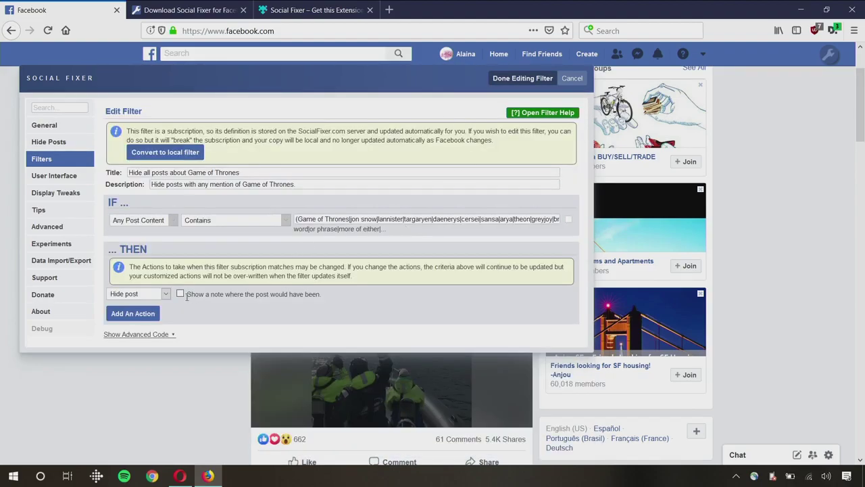
pyautogui.click(181, 294)
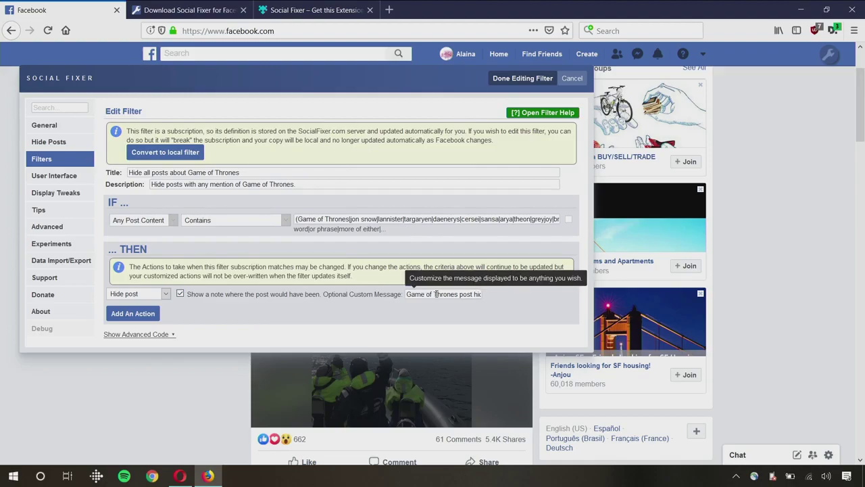
pyautogui.moveTo(437, 293); pyautogui.dragTo(522, 309)
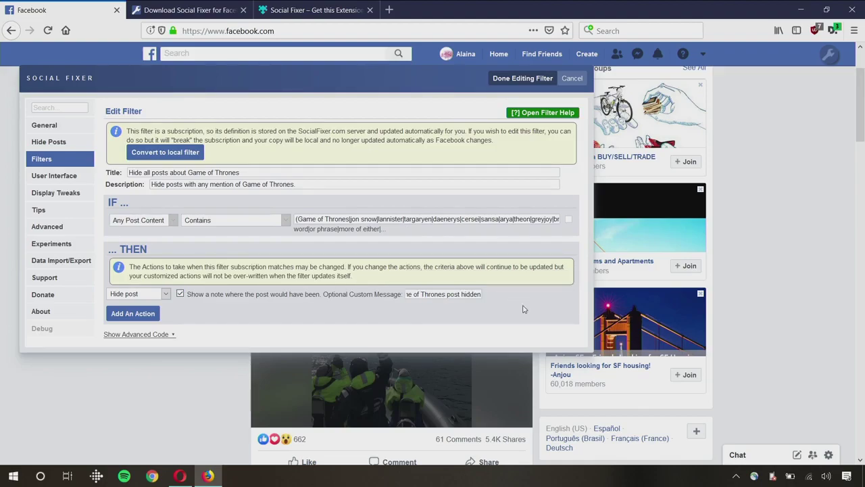
pyautogui.click(511, 78)
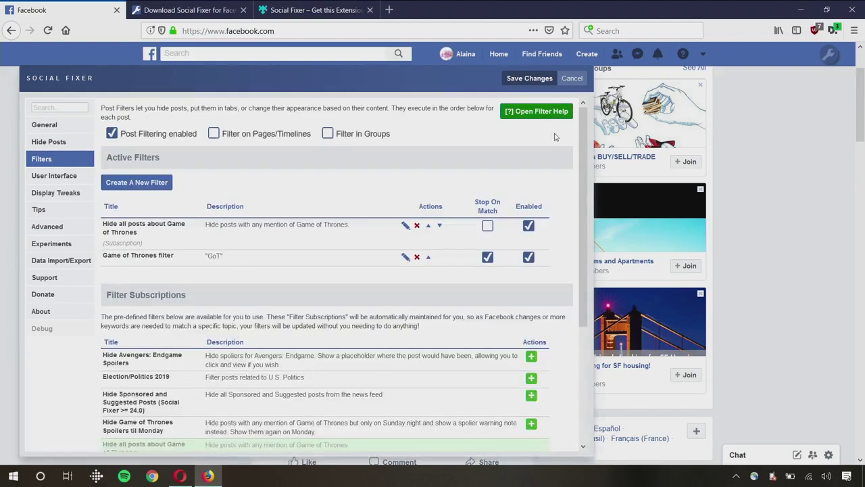
pyautogui.click(526, 79)
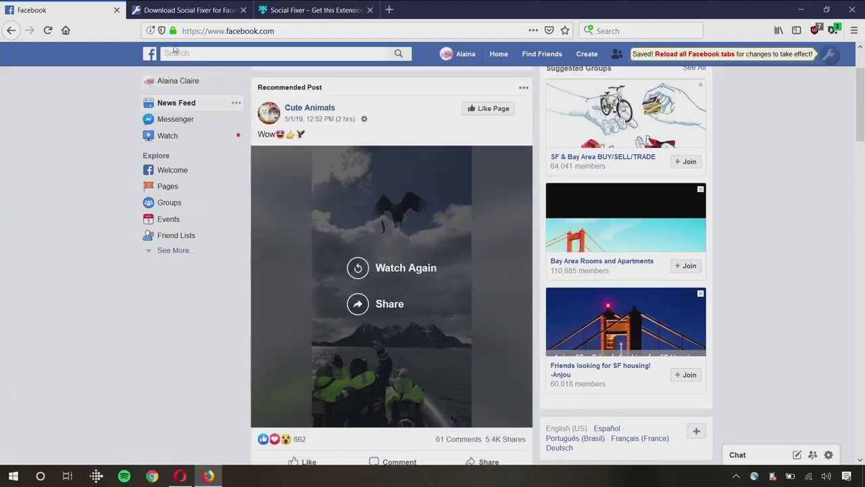
# - Reload Facebook and scroll the feed to find the 'Game of Thrones post hidden' note
pyautogui.click(46, 32)
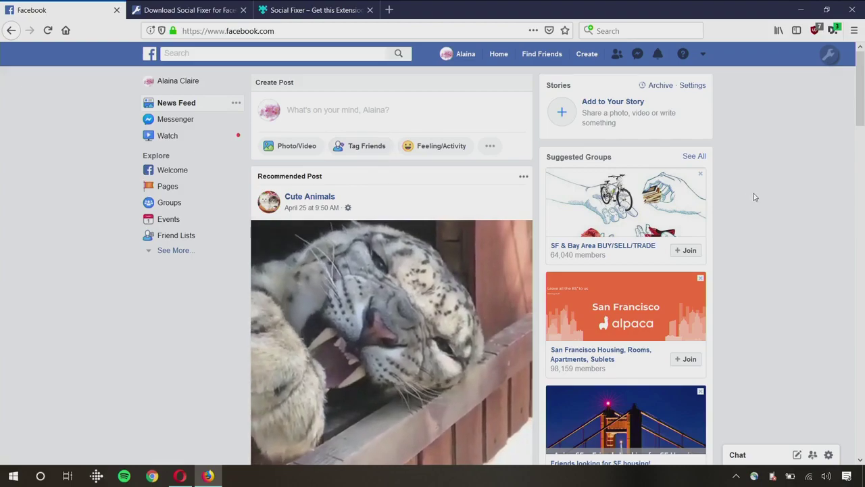
pyautogui.scroll(-5, 755, 197)
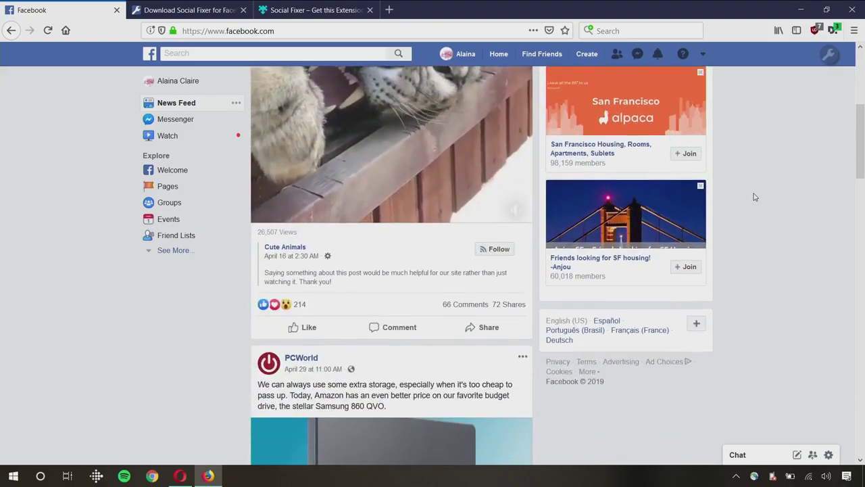
pyautogui.scroll(-6, 755, 197)
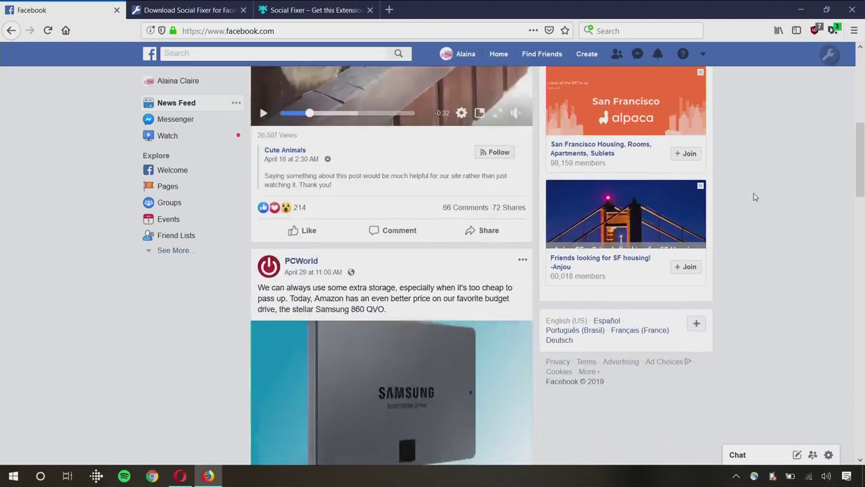
pyautogui.scroll(-5, 755, 197)
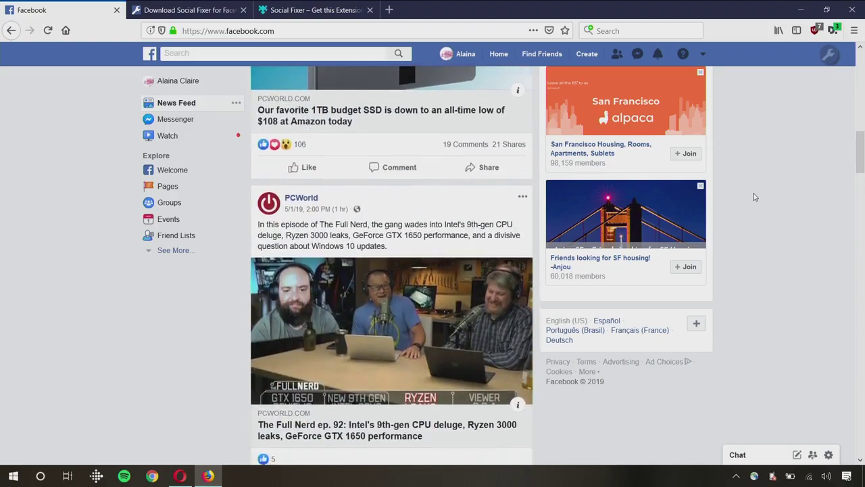
pyautogui.scroll(-5, 755, 196)
pyautogui.scroll(-14, 755, 197)
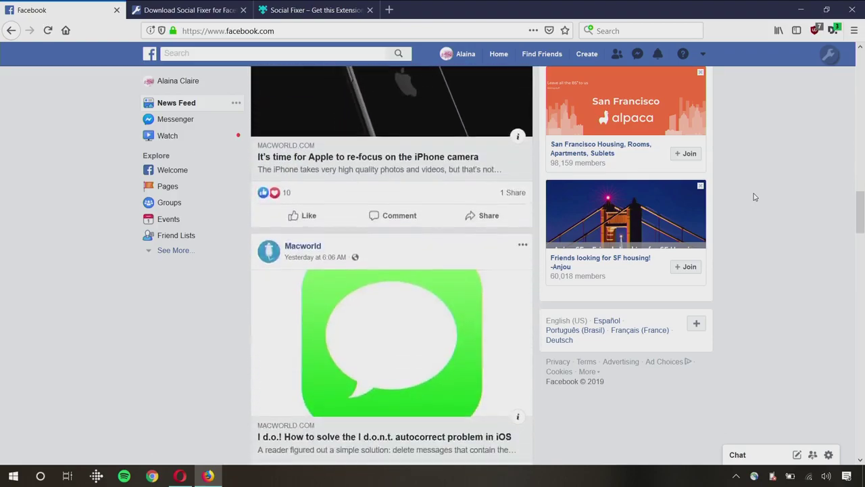
pyautogui.scroll(-6, 755, 197)
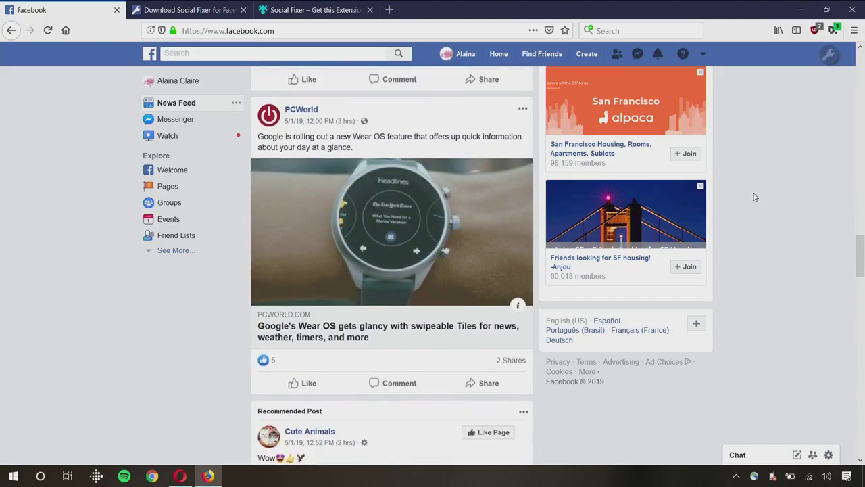
pyautogui.scroll(-4, 755, 197)
pyautogui.scroll(-20, 755, 197)
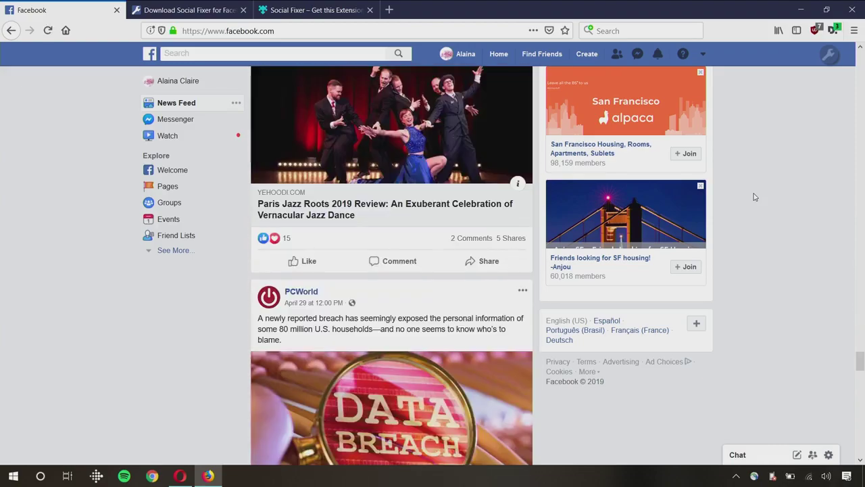
pyautogui.scroll(-6, 755, 196)
pyautogui.scroll(4, 755, 197)
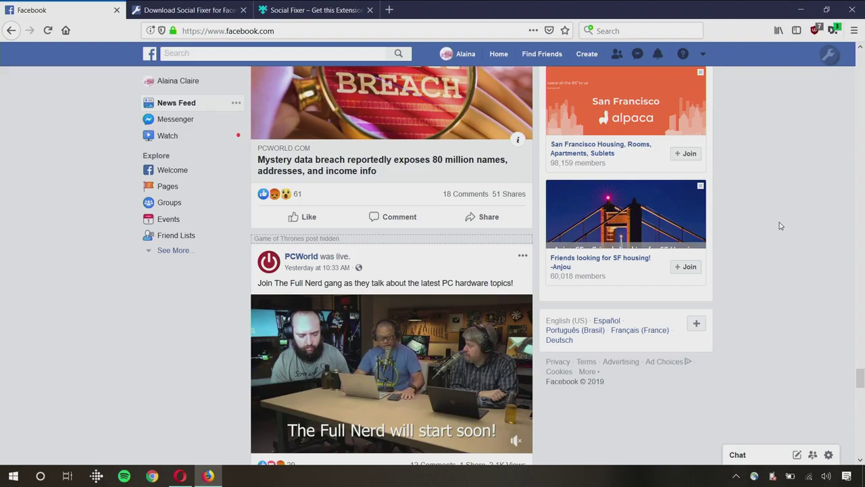
pyautogui.click(265, 240)
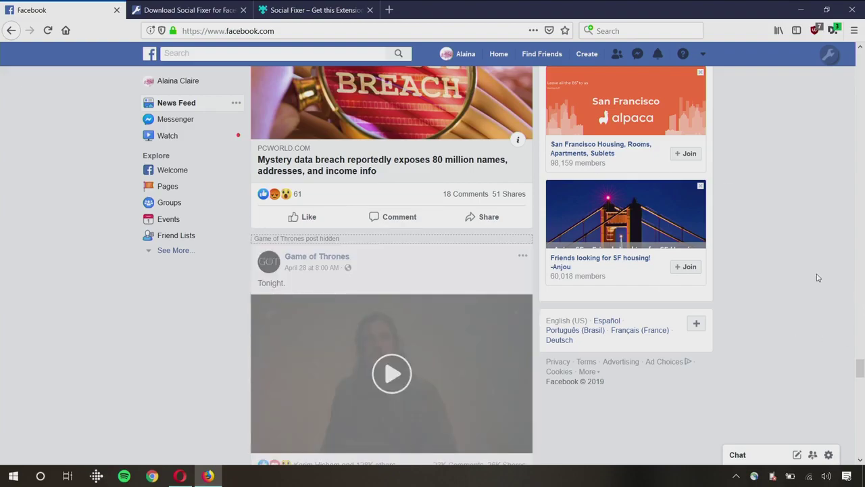
pyautogui.scroll(-3, 779, 267)
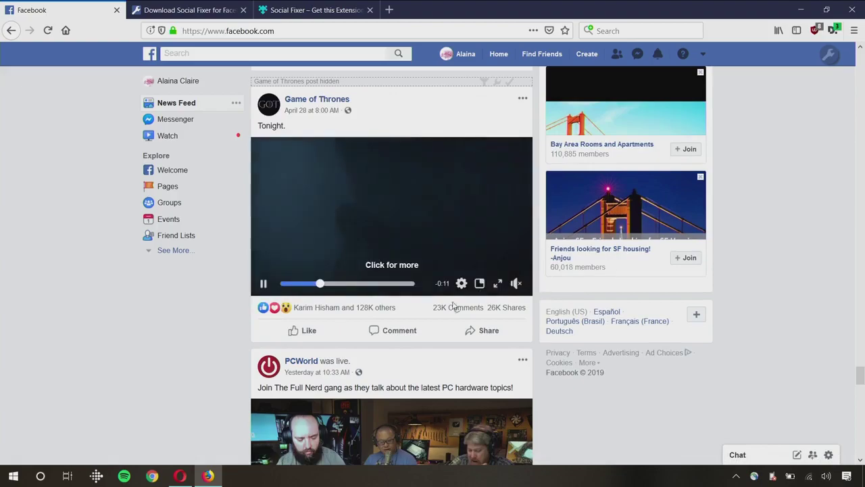
pyautogui.scroll(3, 386, 175)
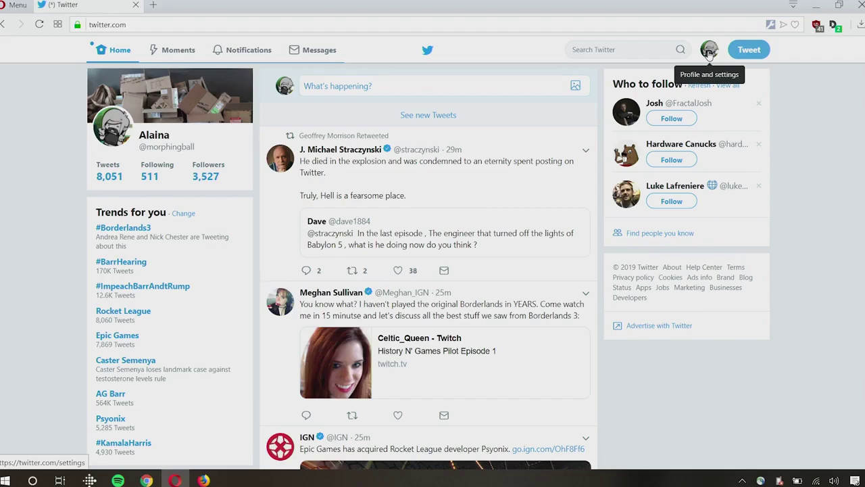
# - Go to Settings and privacy from the profile avatar and open Muted words
pyautogui.click(708, 52)
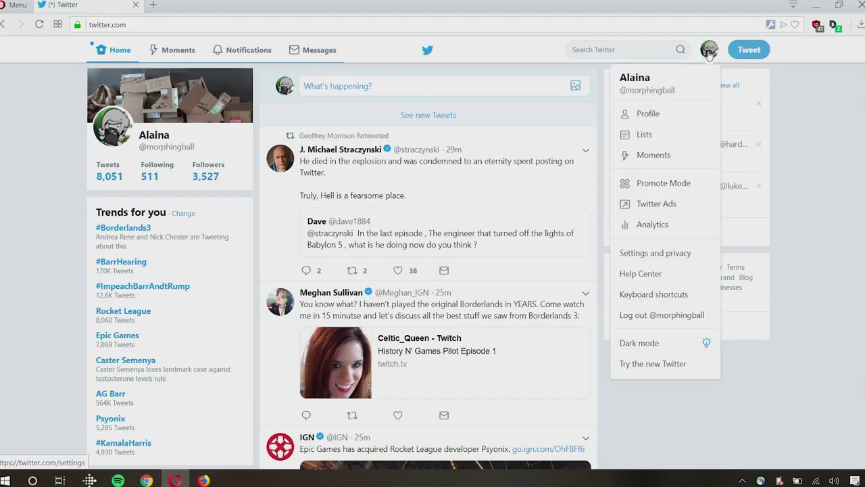
pyautogui.click(673, 257)
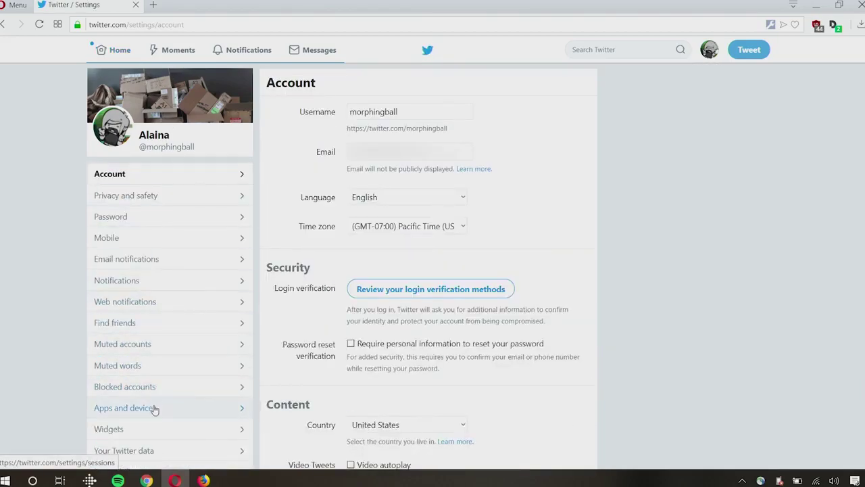
pyautogui.click(167, 368)
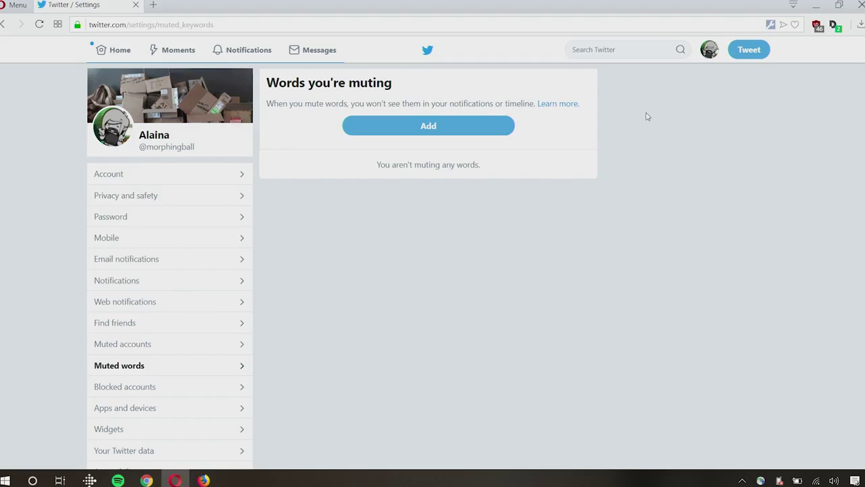
# - Add 'Game of Thrones' as a muted phrase, forever, muting notifications from anyone
pyautogui.click(478, 120)
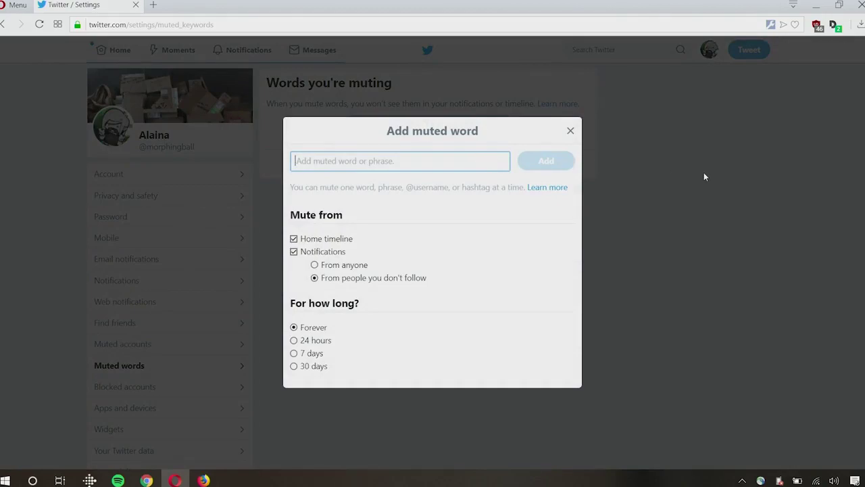
pyautogui.write('Game of Thrones')
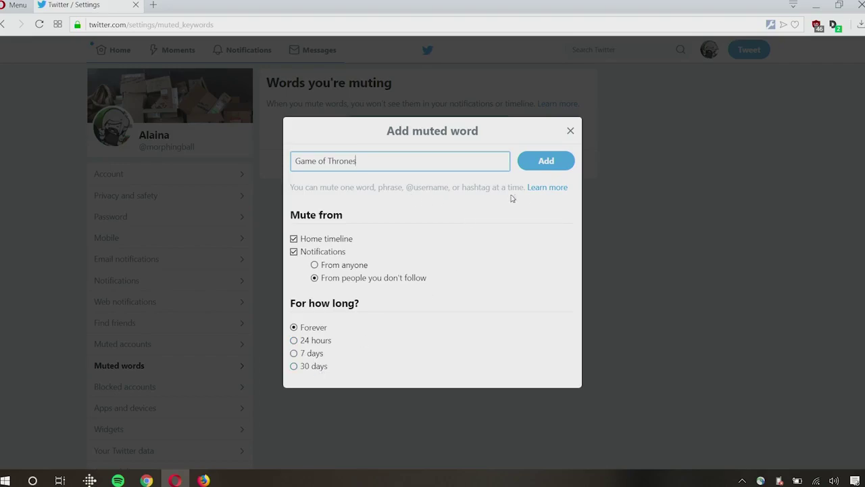
pyautogui.click(344, 267)
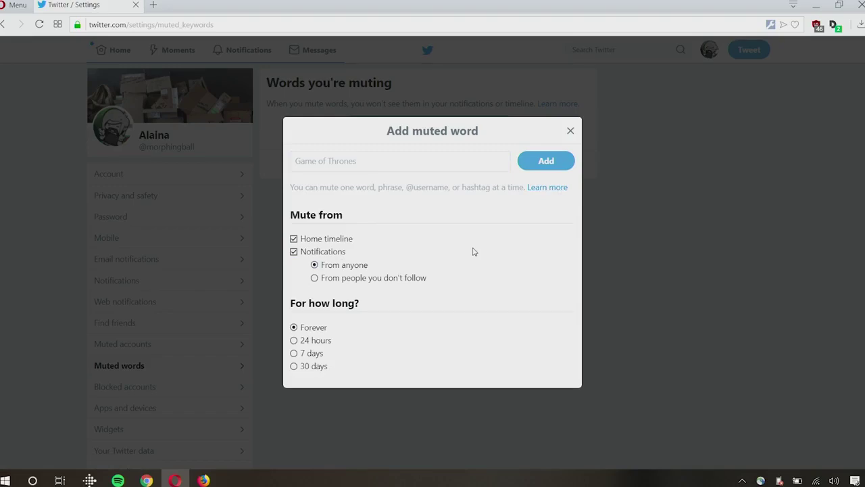
pyautogui.click(543, 163)
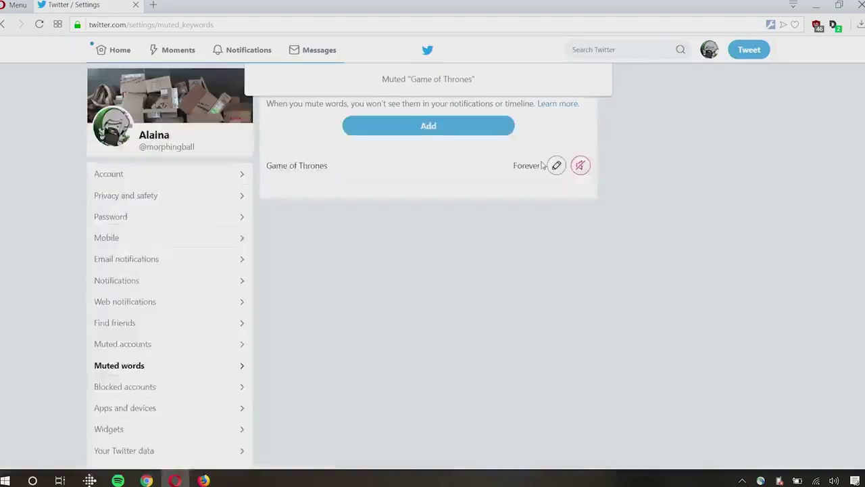
# - Add 'Jon Snow' and 'GoT' to the muted words list
pyautogui.click(450, 129)
pyautogui.write('Jon Snow')
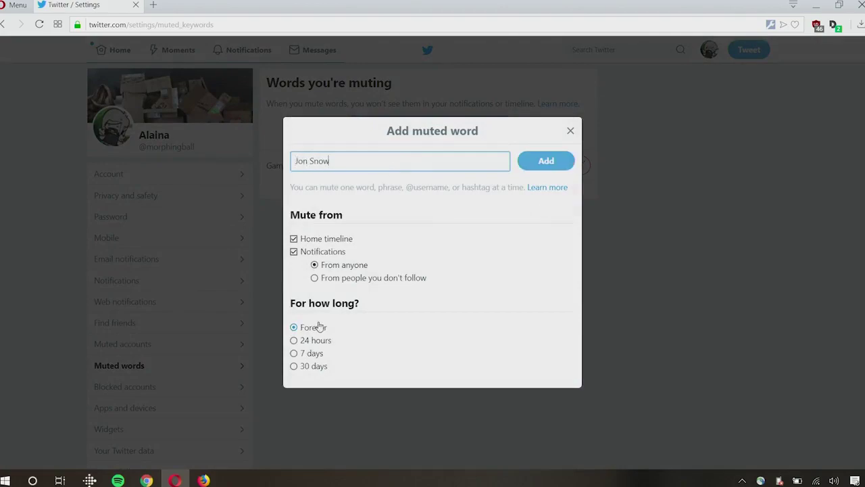
pyautogui.click(544, 162)
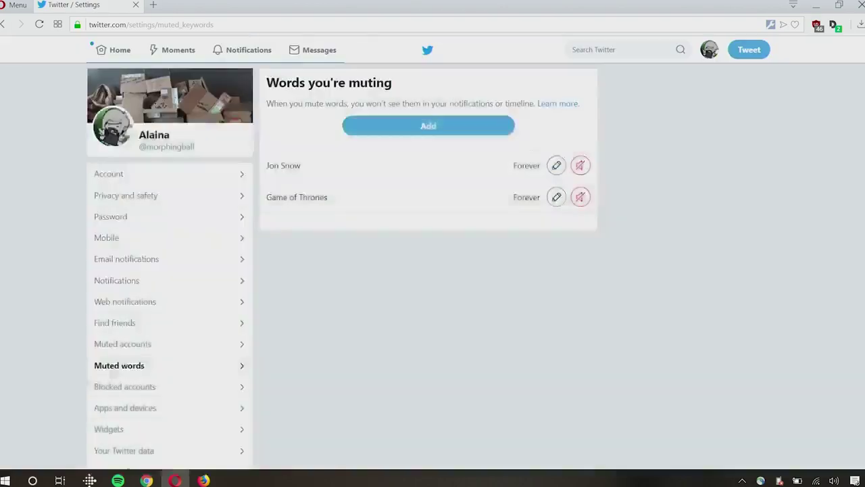
pyautogui.click(411, 126)
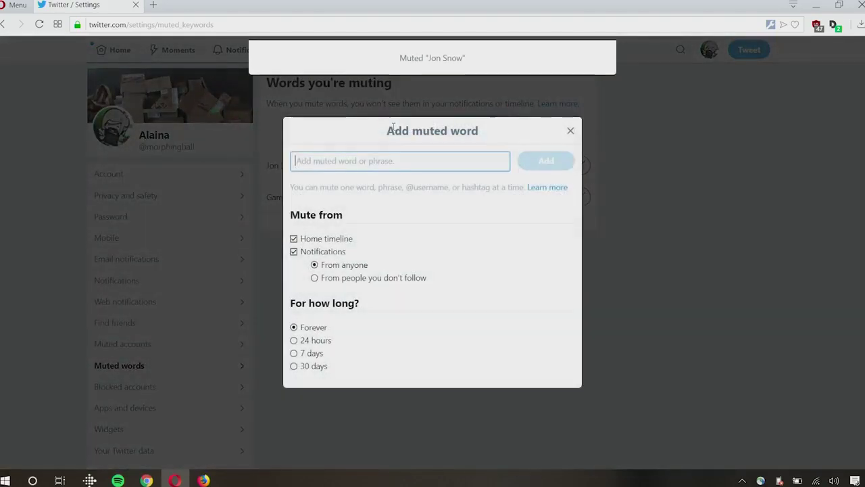
pyautogui.write('GoT')
pyautogui.click(546, 161)
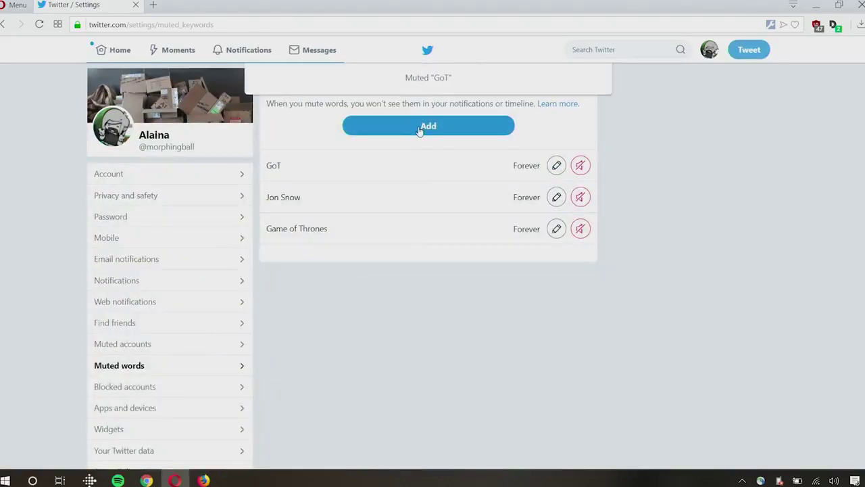
# - Add 'Arya' and 'Bran' to the muted words list as well
pyautogui.click(420, 130)
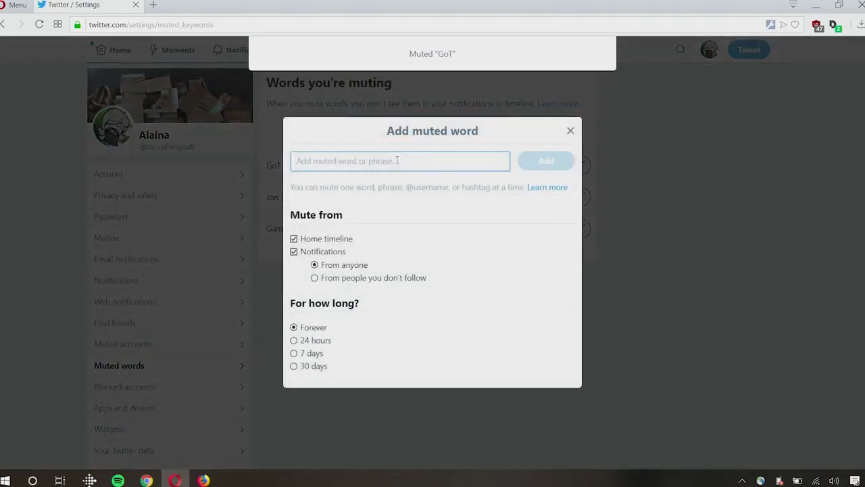
pyautogui.write('Arya')
pyautogui.click(545, 160)
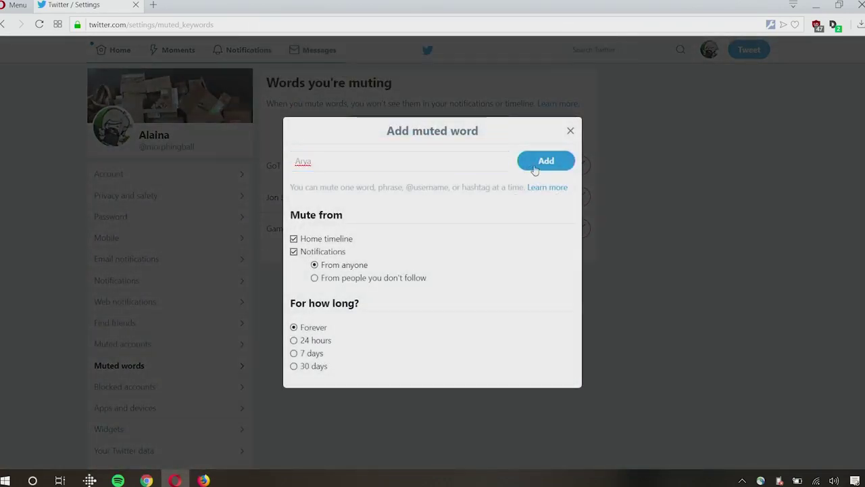
pyautogui.click(439, 126)
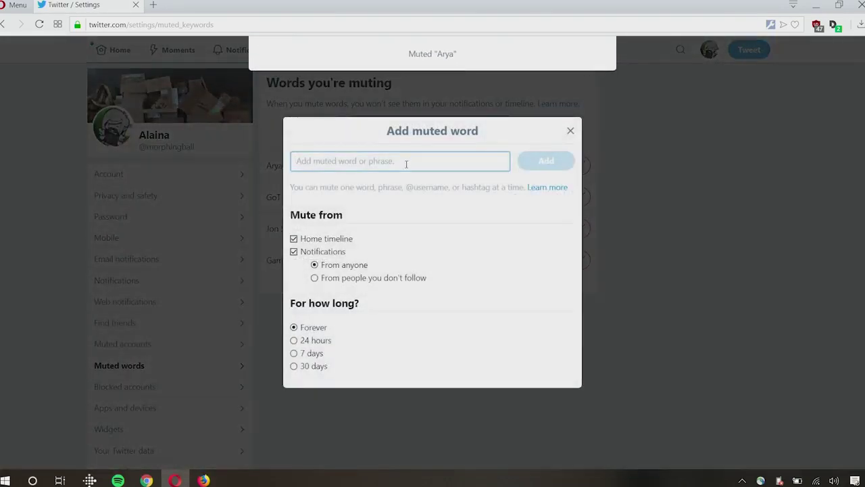
pyautogui.write('Bran')
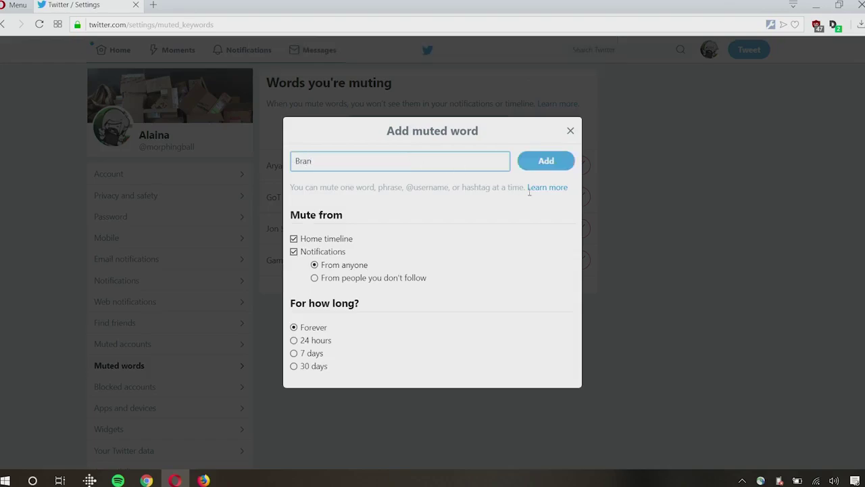
pyautogui.click(549, 162)
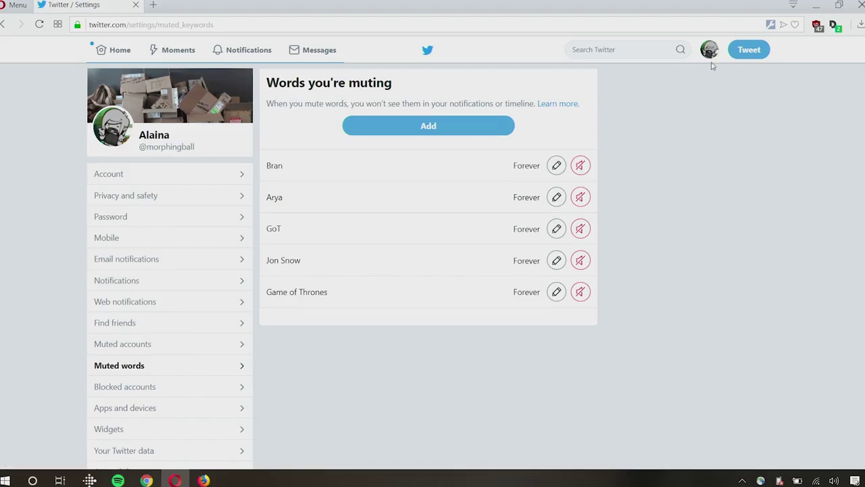
pyautogui.click(710, 53)
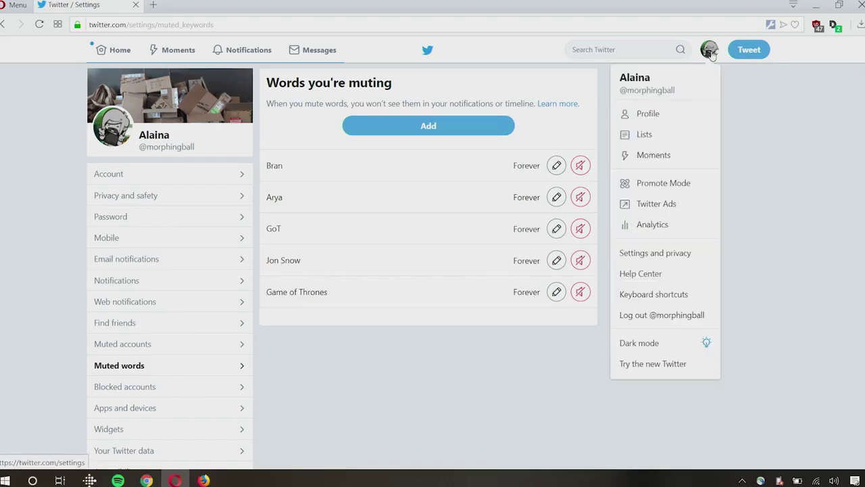
pyautogui.click(744, 113)
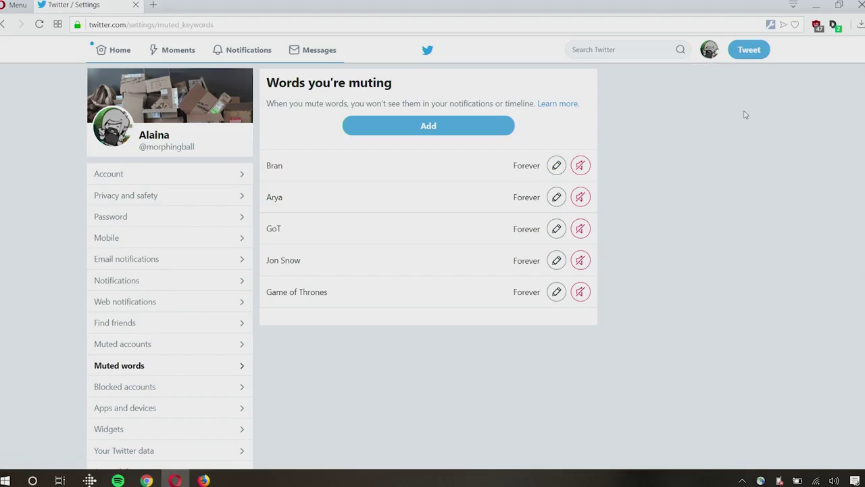